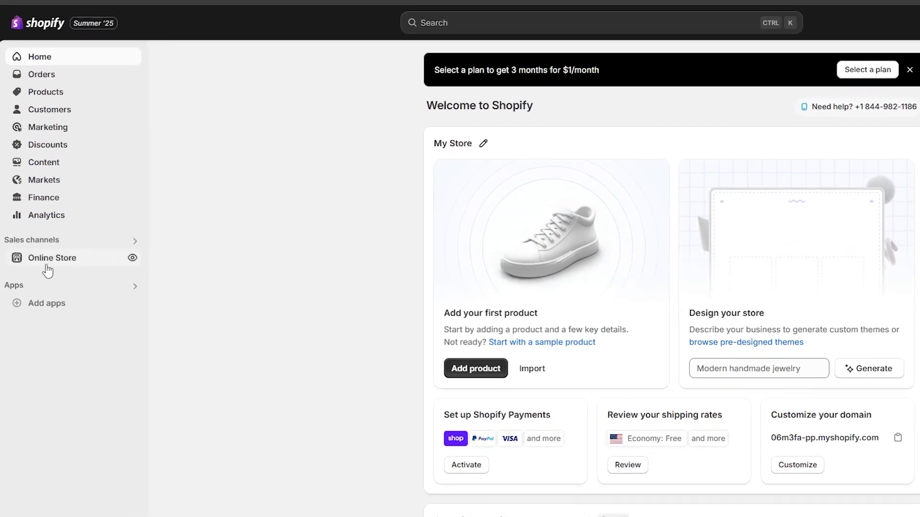
# Start a new page under Online Store > Pages
pyautogui.click(47, 268)
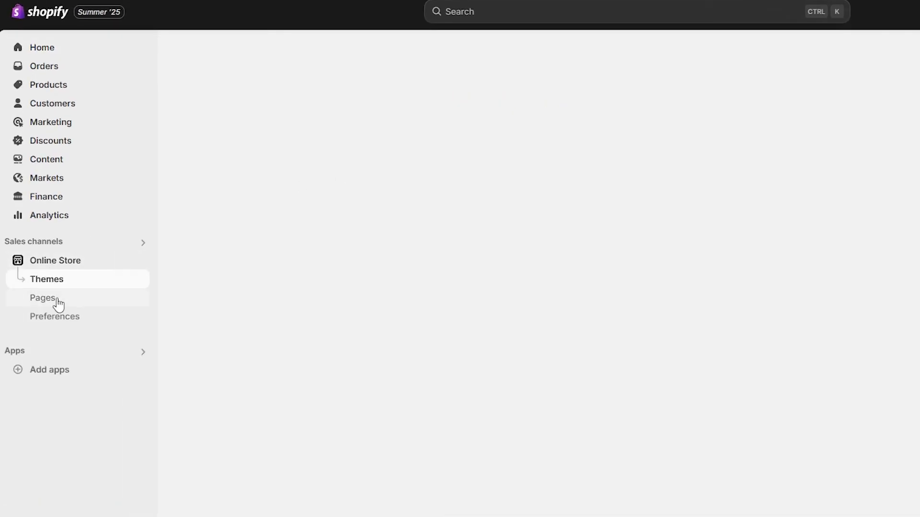
pyautogui.click(58, 302)
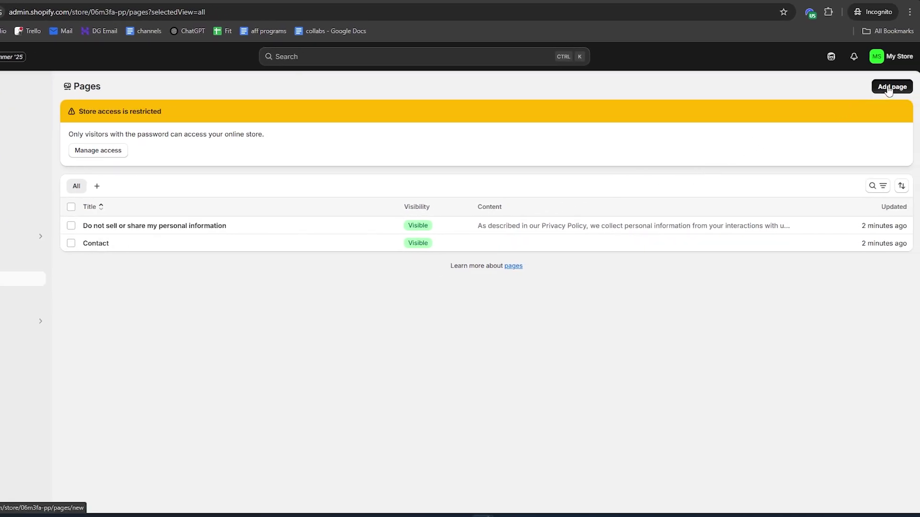
pyautogui.click(889, 88)
# Title the page 'Track Your Order', make it Visible, and select the tracking form code in the Google Doc
pyautogui.click(285, 130)
pyautogui.write('Track Your Order')
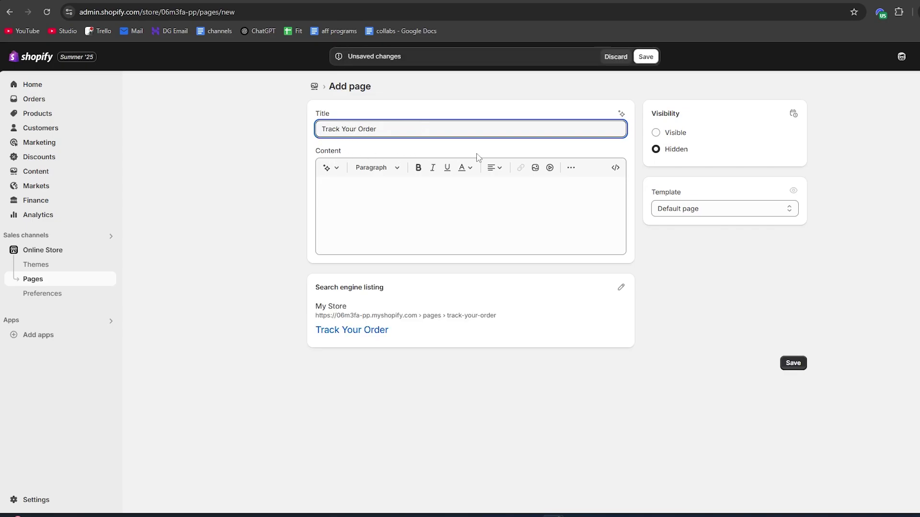
pyautogui.click(669, 137)
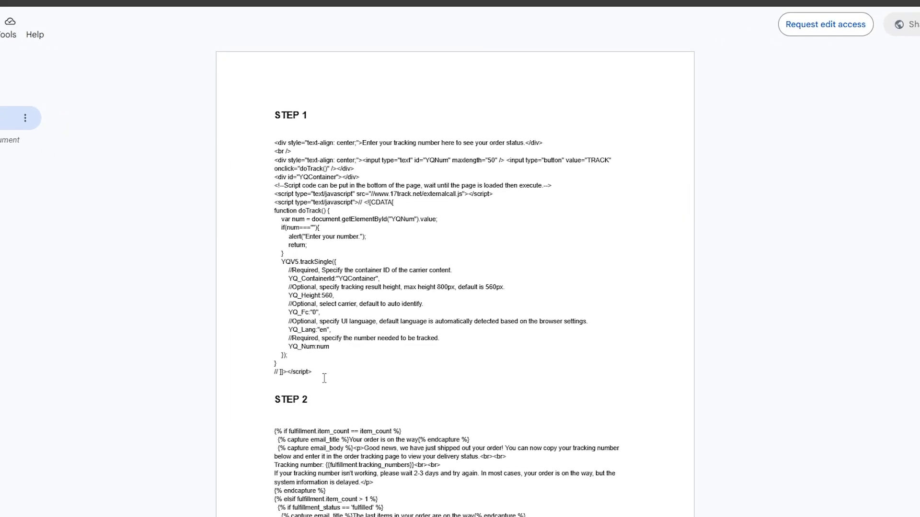
pyautogui.moveTo(323, 378); pyautogui.dragTo(251, 133)
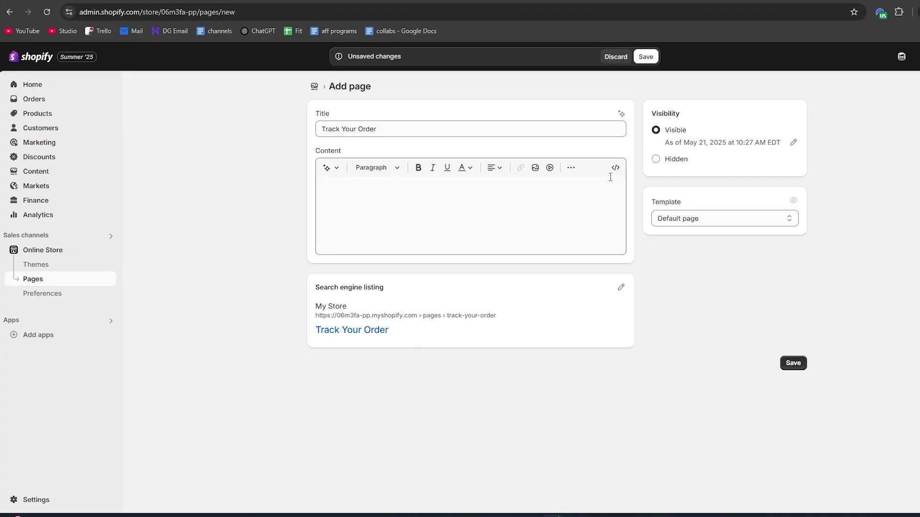
# Paste the tracking form HTML into the page content in HTML view and save the page
pyautogui.click(615, 167)
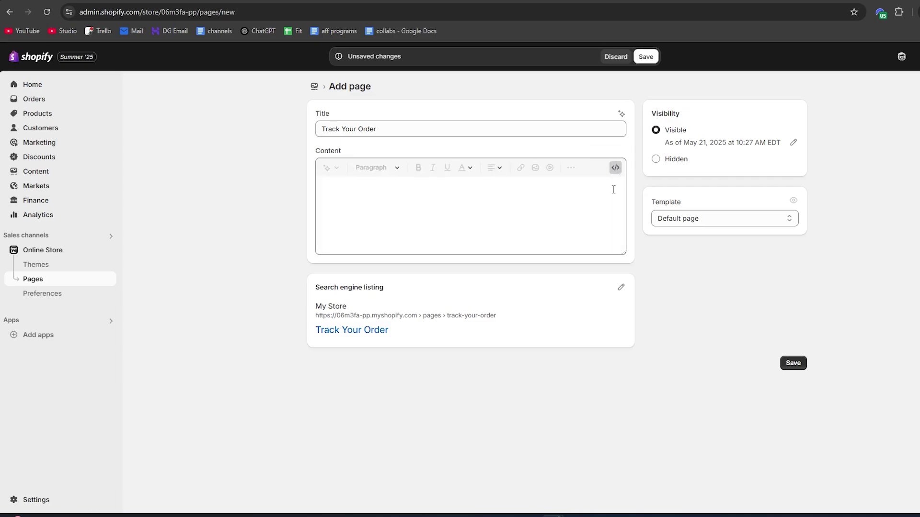
pyautogui.click(343, 189)
pyautogui.hotkey('ctrl', 'v')
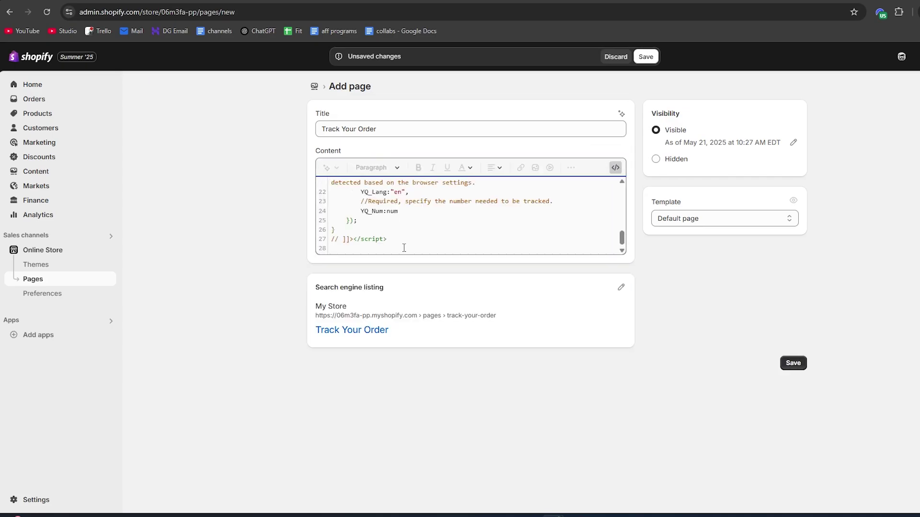
pyautogui.click(616, 169)
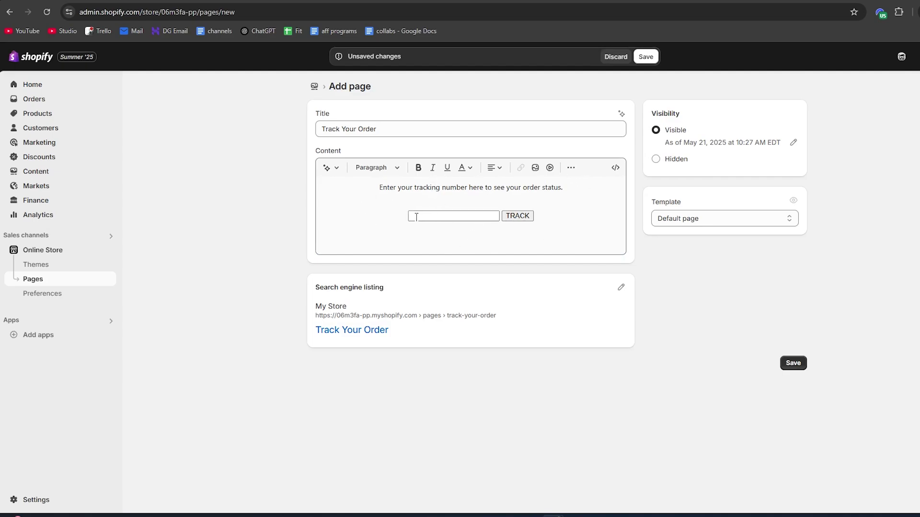
pyautogui.click(480, 223)
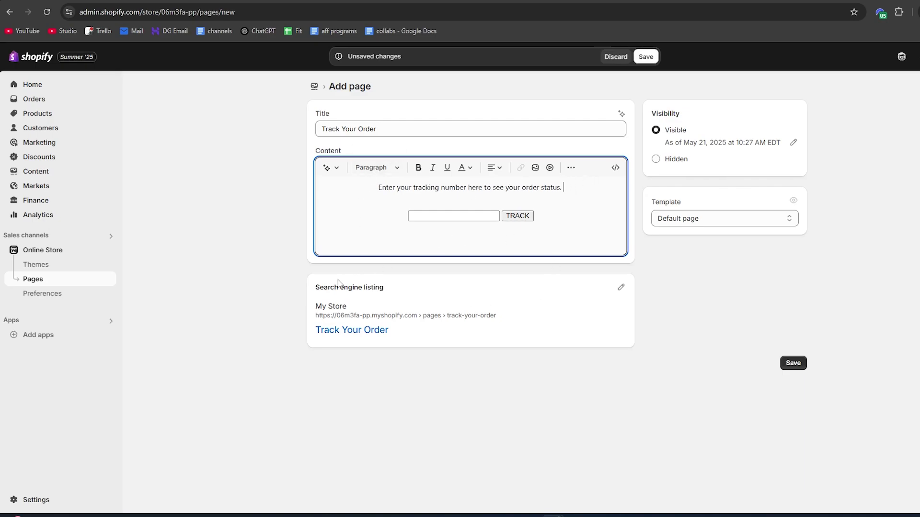
pyautogui.click(793, 363)
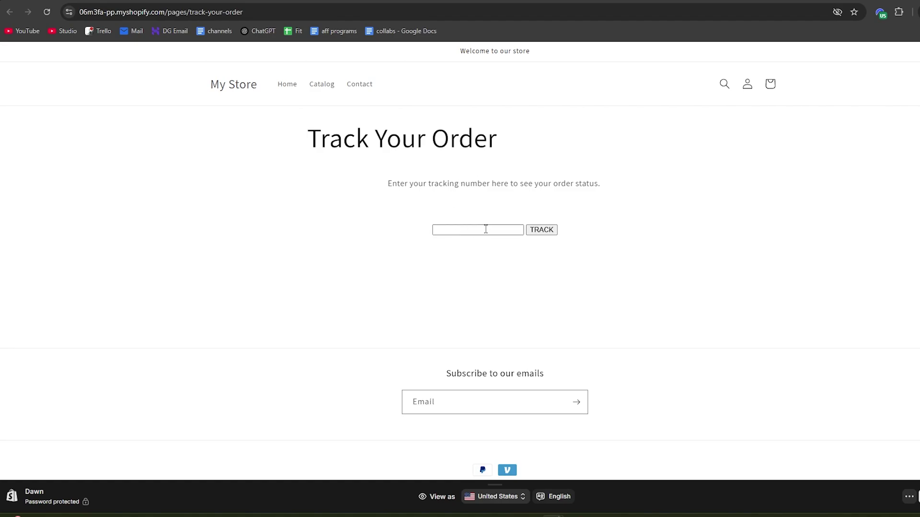
# Select and deselect the Track Your Order heading text on the storefront preview
pyautogui.moveTo(535, 145); pyautogui.dragTo(300, 137)
pyautogui.click(300, 138)
pyautogui.moveTo(497, 136); pyautogui.dragTo(307, 139)
pyautogui.hotkey('ctrl', 'c')
pyautogui.click(546, 143)
pyautogui.moveTo(499, 139); pyautogui.dragTo(426, 142)
pyautogui.click(449, 147)
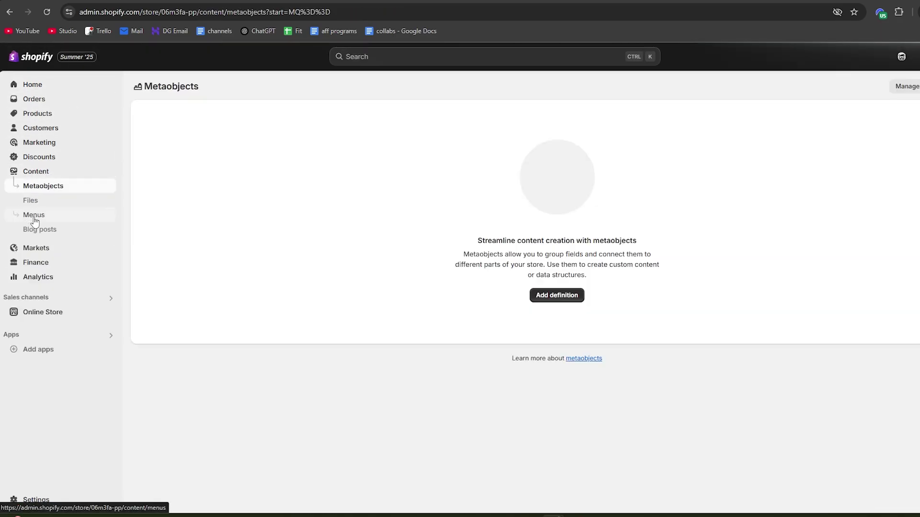
# Add a 'Track Your Order' item to the Main menu, link it to the Track Your Order page, and save
pyautogui.click(33, 216)
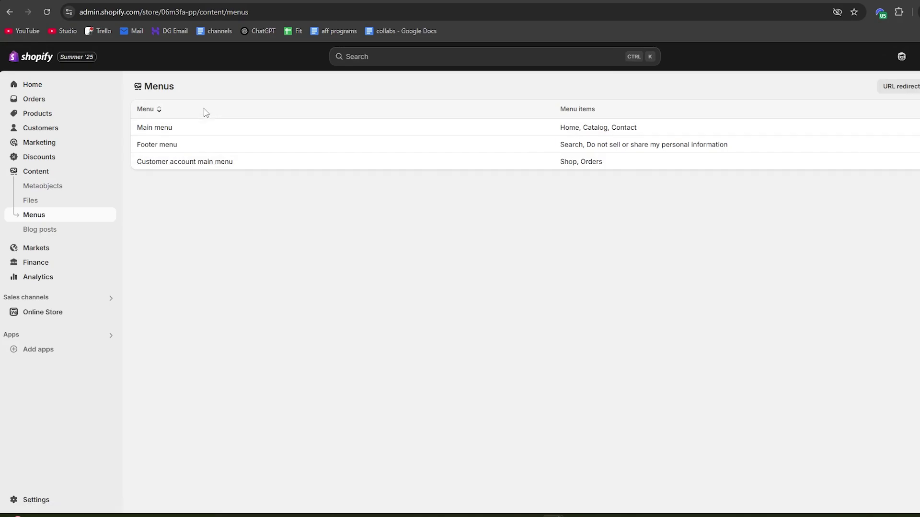
pyautogui.click(154, 128)
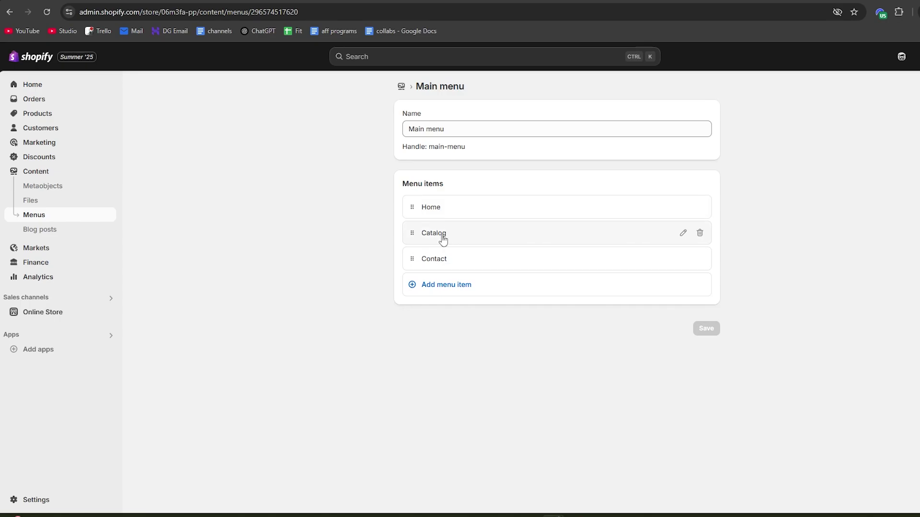
pyautogui.click(428, 287)
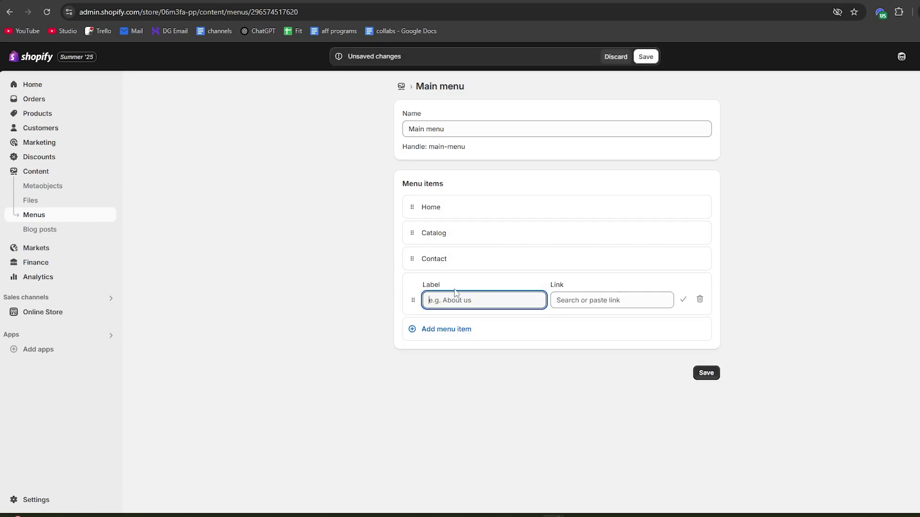
pyautogui.hotkey('ctrl', 'v')
pyautogui.click(565, 301)
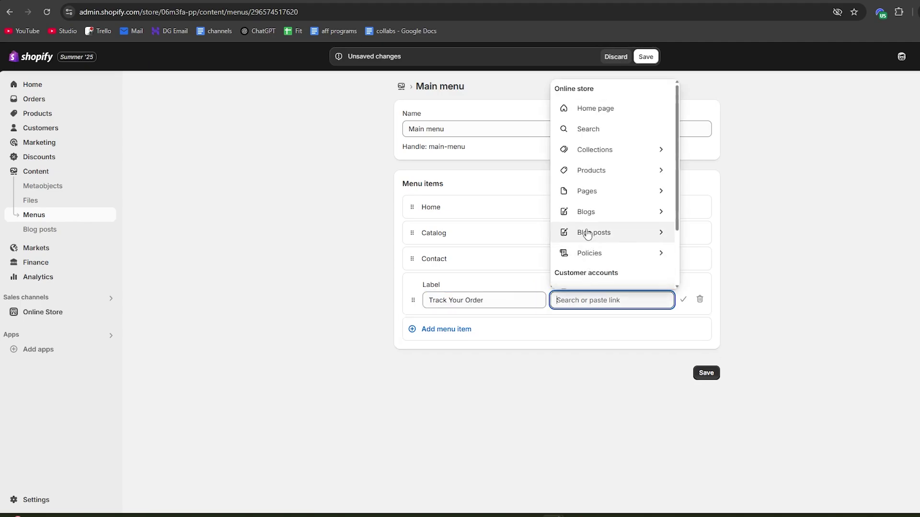
pyautogui.click(589, 191)
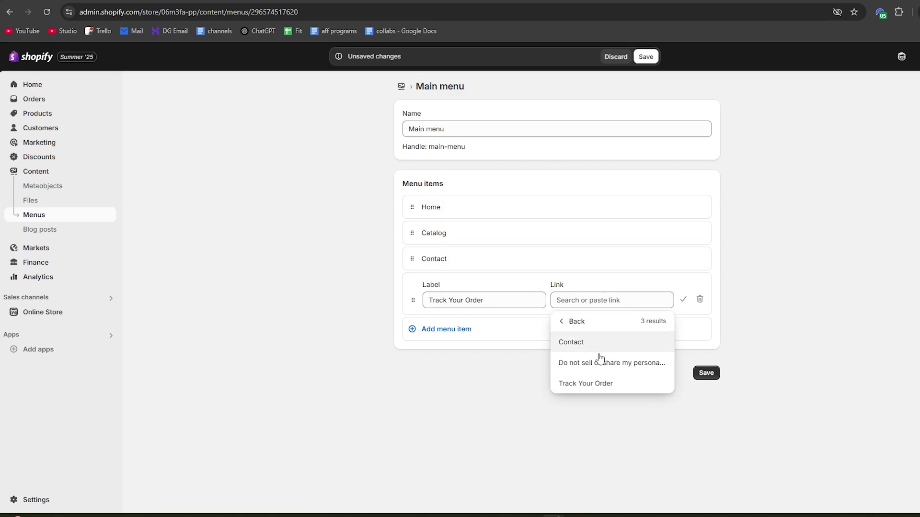
pyautogui.click(588, 389)
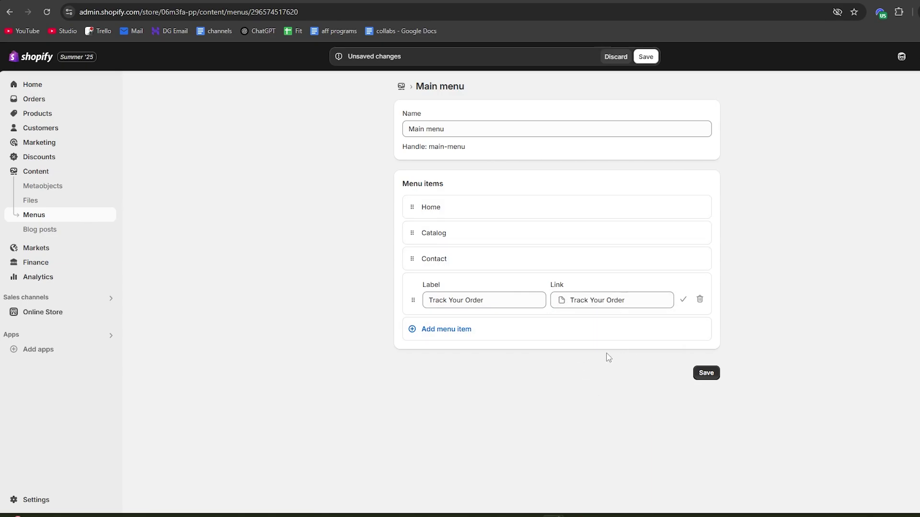
pyautogui.click(701, 377)
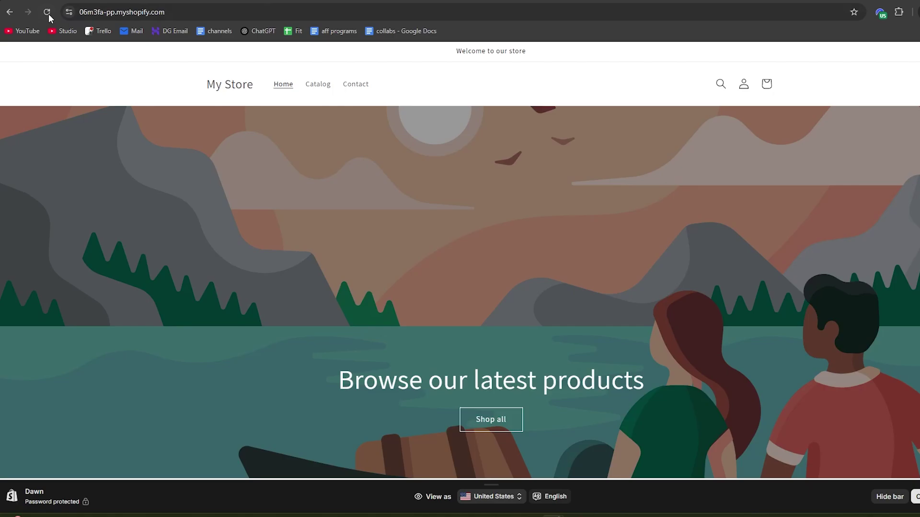
# Reload the storefront, follow the new Track Your Order menu link, and switch back to the admin
pyautogui.click(47, 12)
pyautogui.click(405, 85)
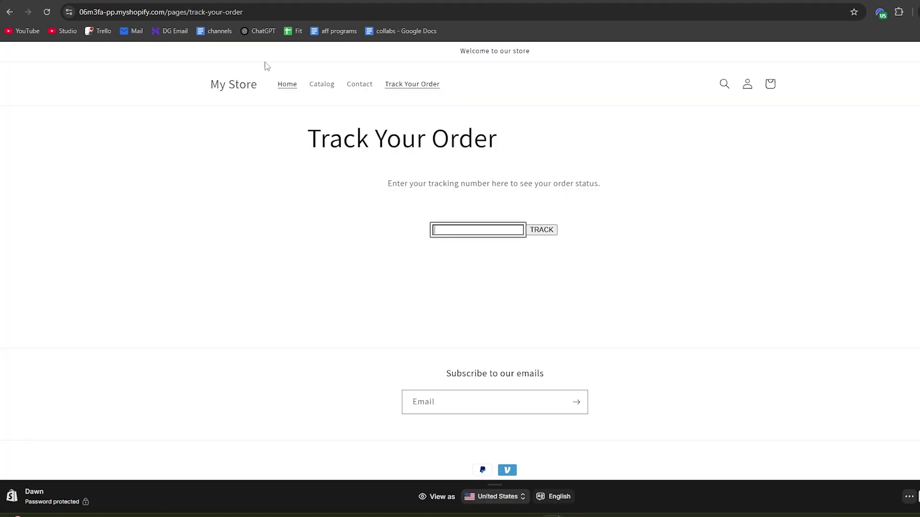
pyautogui.hotkey('alt', 'Tab')
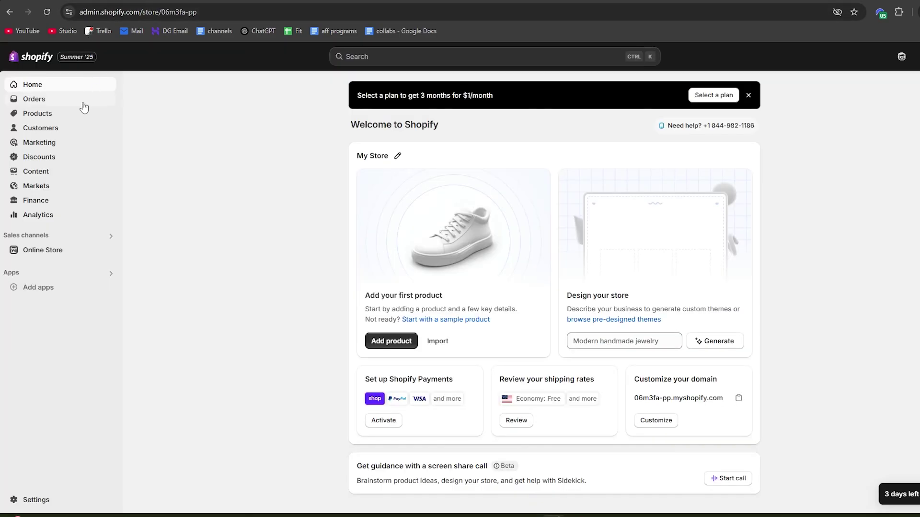
# Look through Shipping and delivery and the general shipping profile, then go to Notifications settings
pyautogui.click(27, 500)
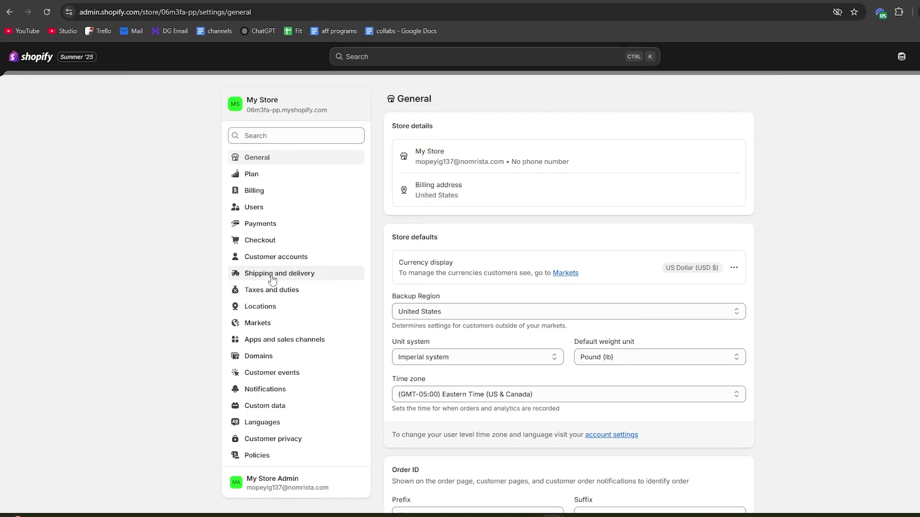
pyautogui.click(278, 275)
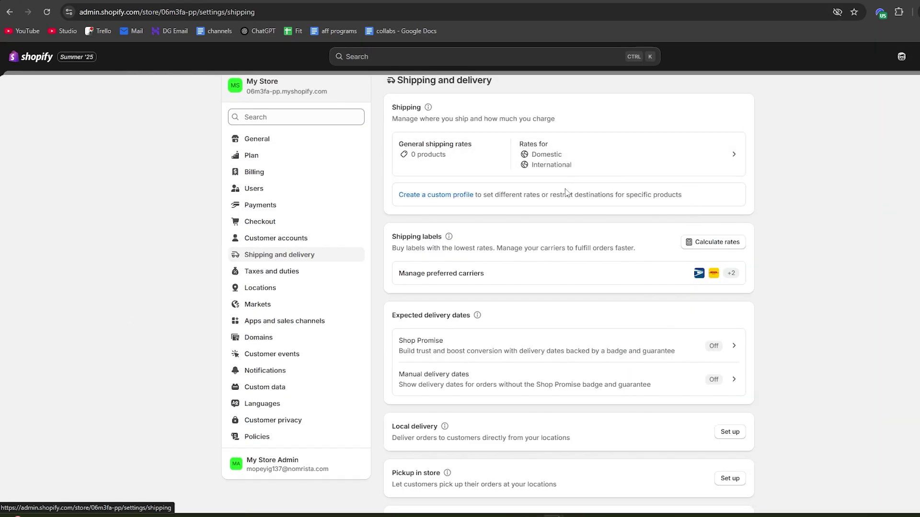
pyautogui.scroll(1, 533, 222)
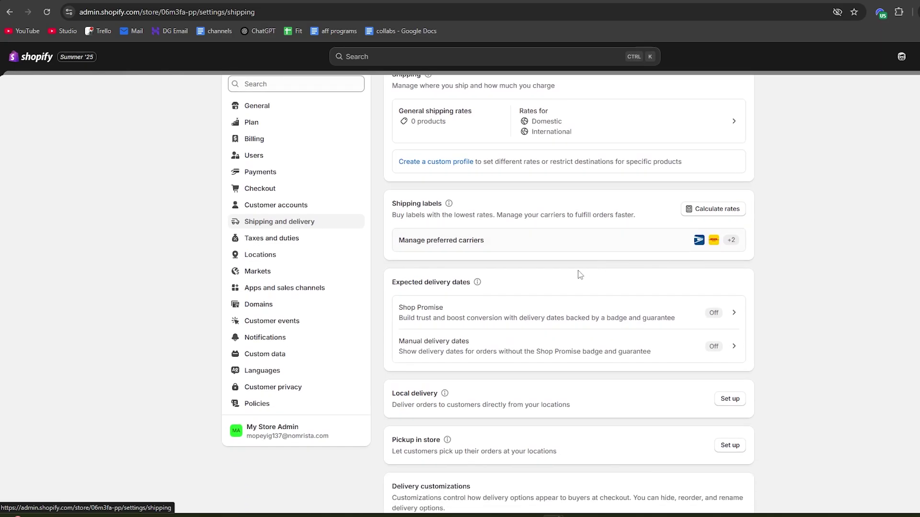
pyautogui.scroll(-2, 589, 323)
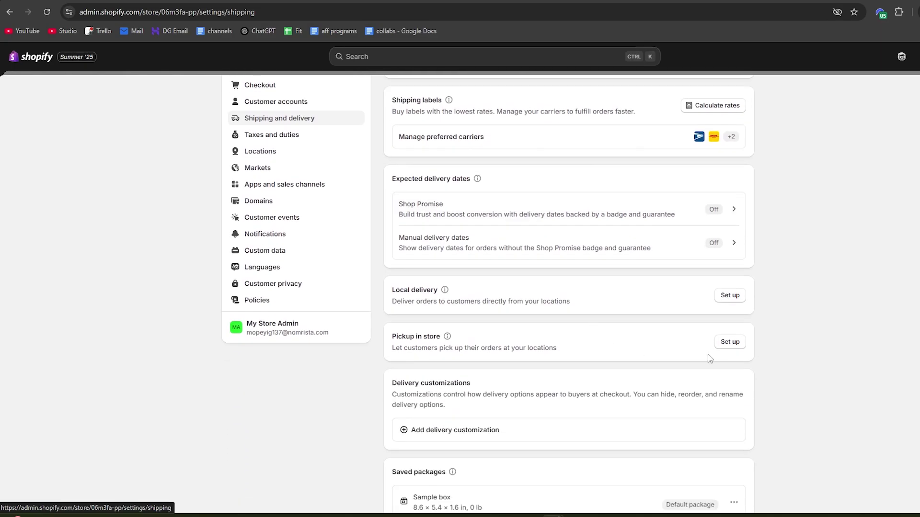
pyautogui.scroll(3, 609, 265)
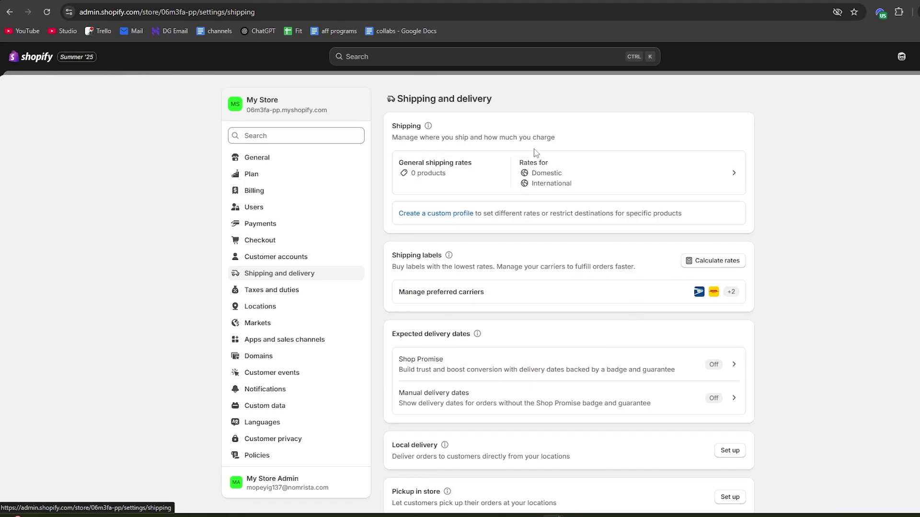
pyautogui.click(519, 173)
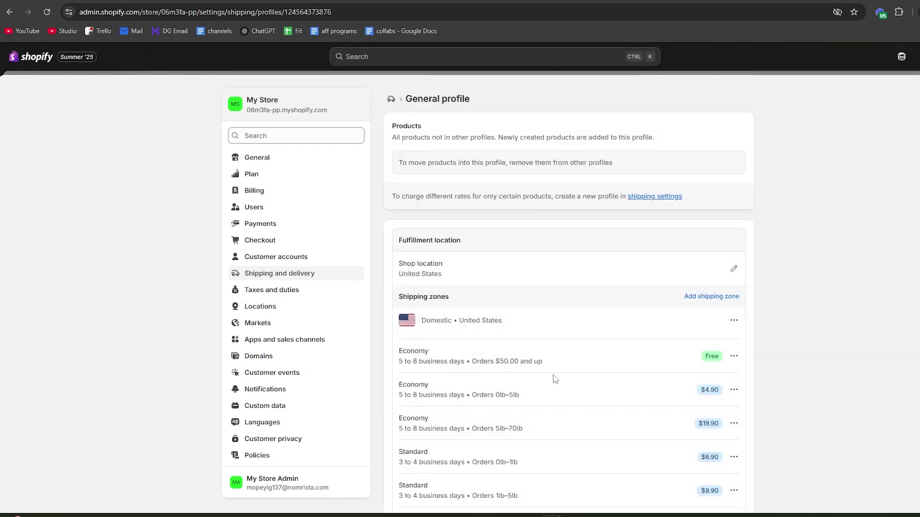
pyautogui.click(293, 275)
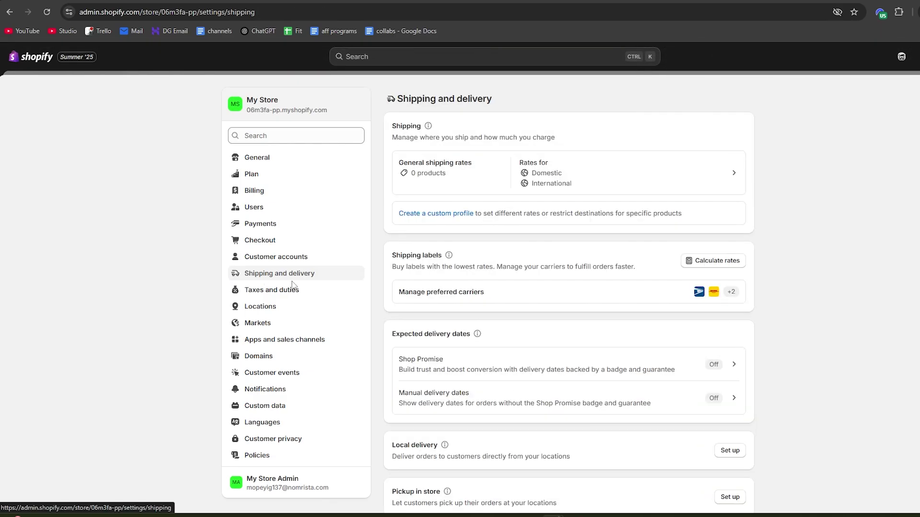
pyautogui.click(270, 393)
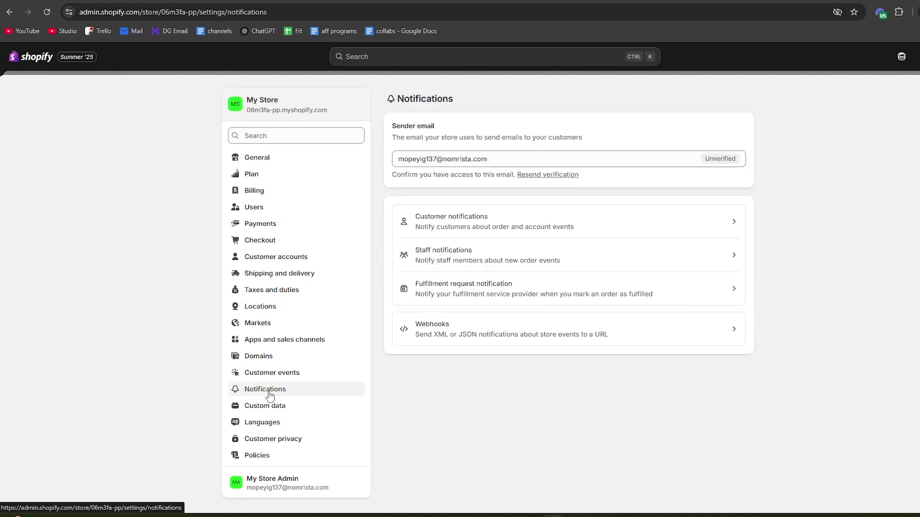
# Open Customer notifications > Order confirmation and scroll through the sample order #9999 email preview
pyautogui.click(449, 224)
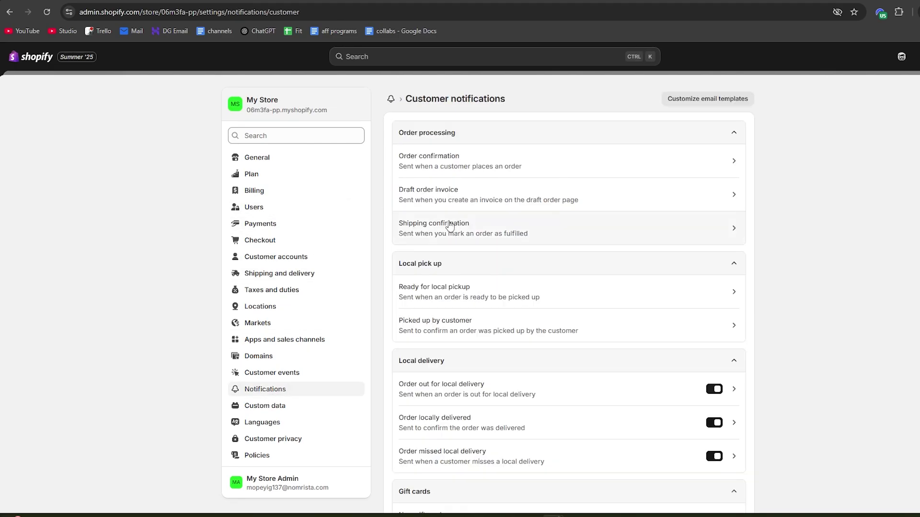
pyautogui.click(445, 164)
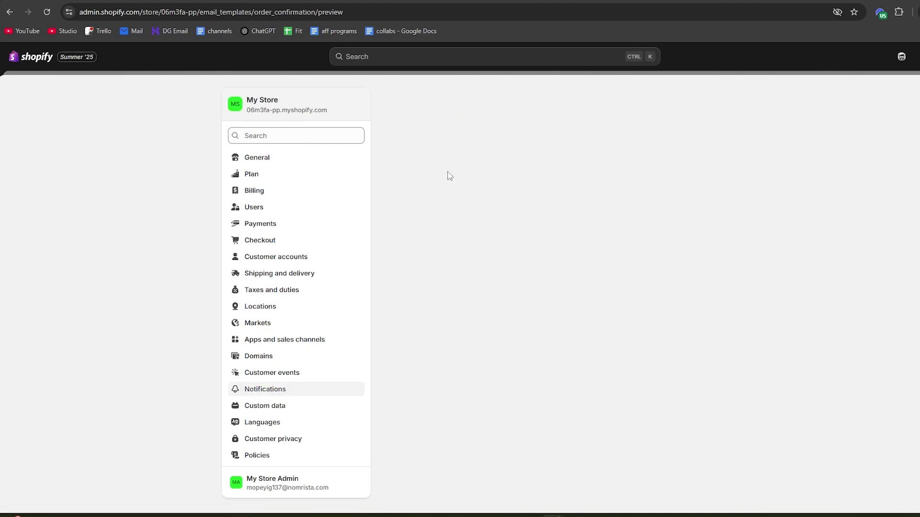
pyautogui.scroll(-5, 488, 225)
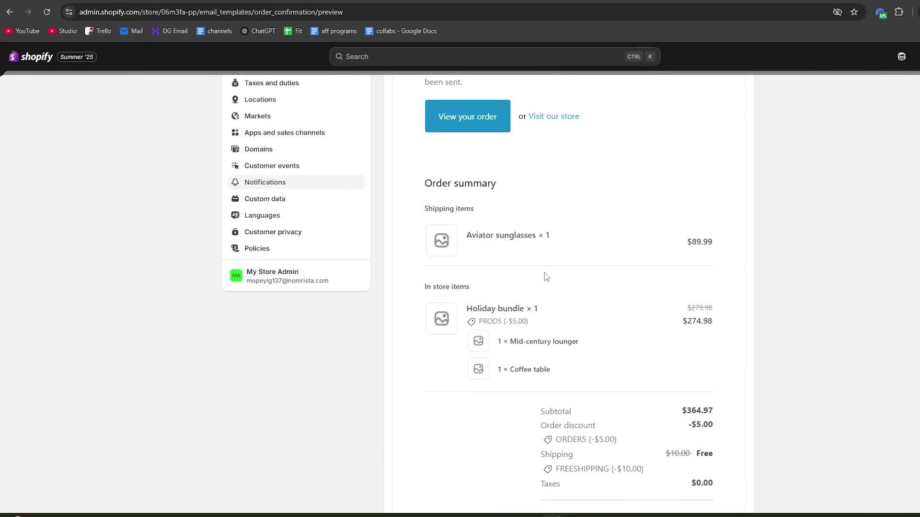
pyautogui.scroll(4, 541, 213)
pyautogui.scroll(-9, 527, 297)
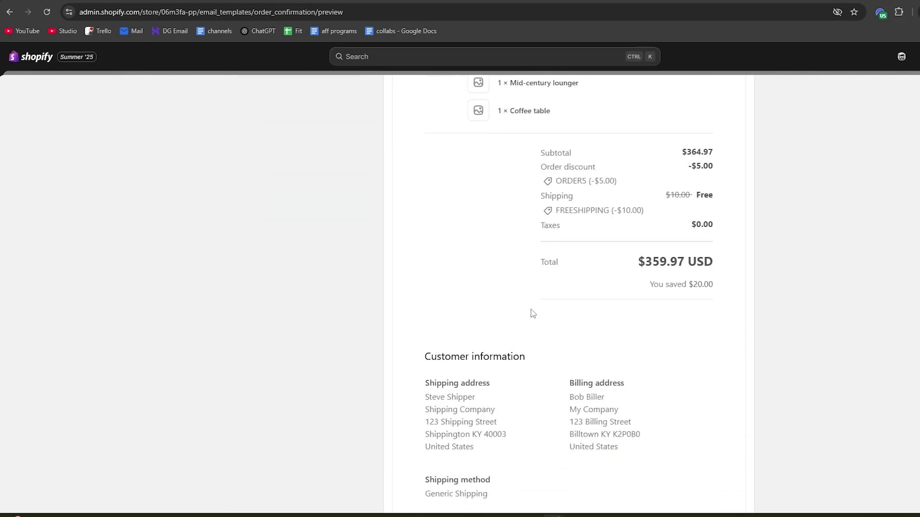
pyautogui.scroll(-3, 597, 329)
pyautogui.scroll(12, 601, 340)
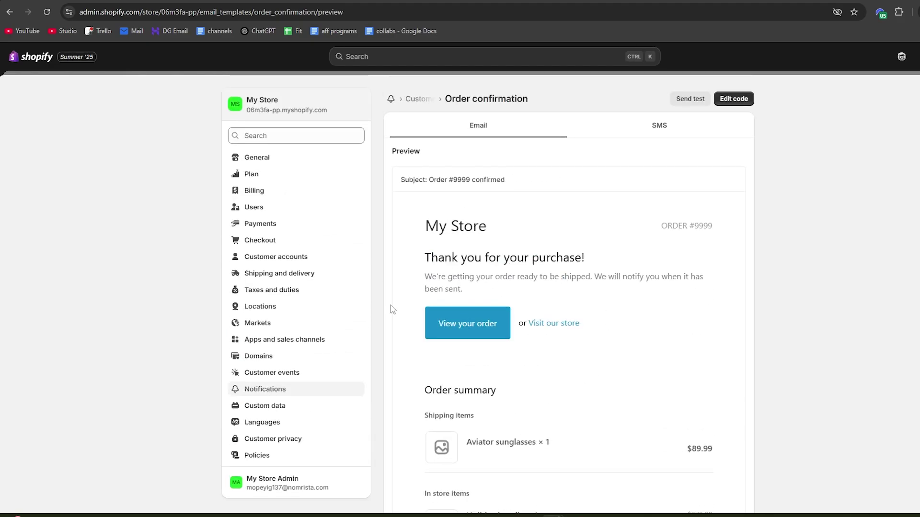
pyautogui.scroll(-2, 519, 223)
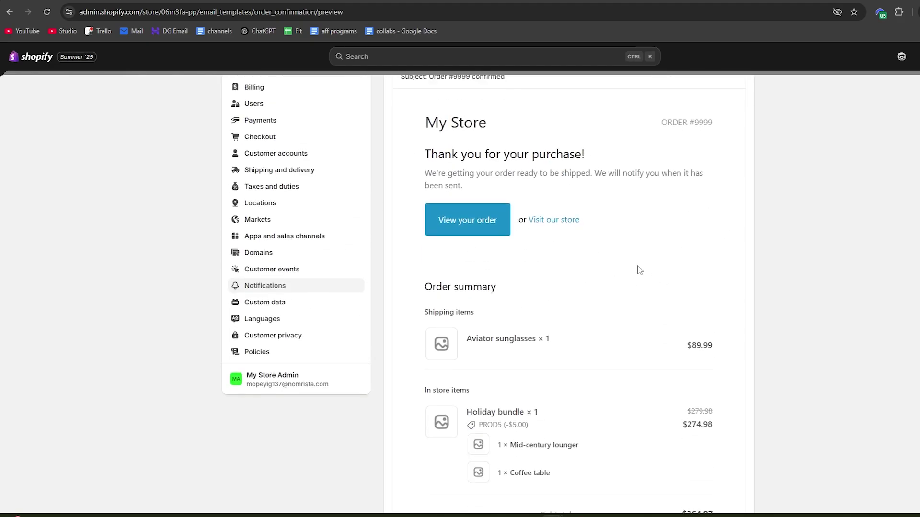
pyautogui.scroll(2, 471, 285)
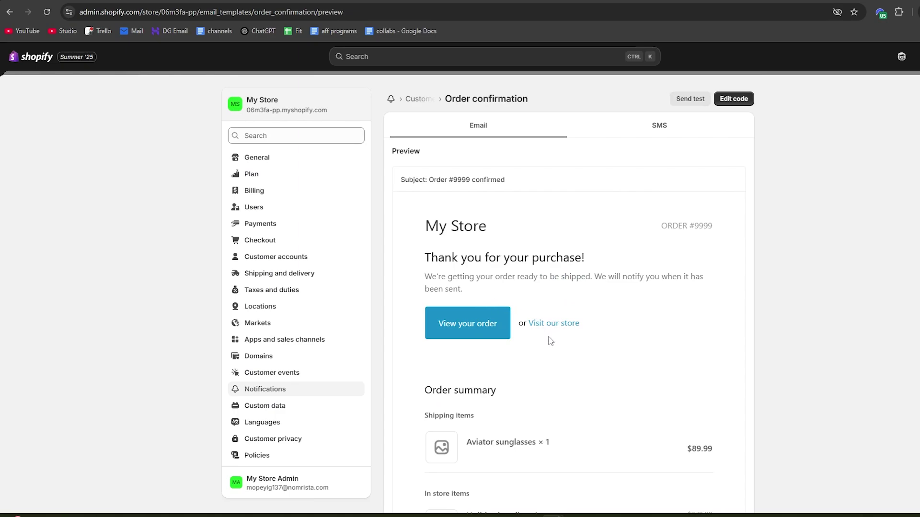
pyautogui.scroll(-2, 495, 235)
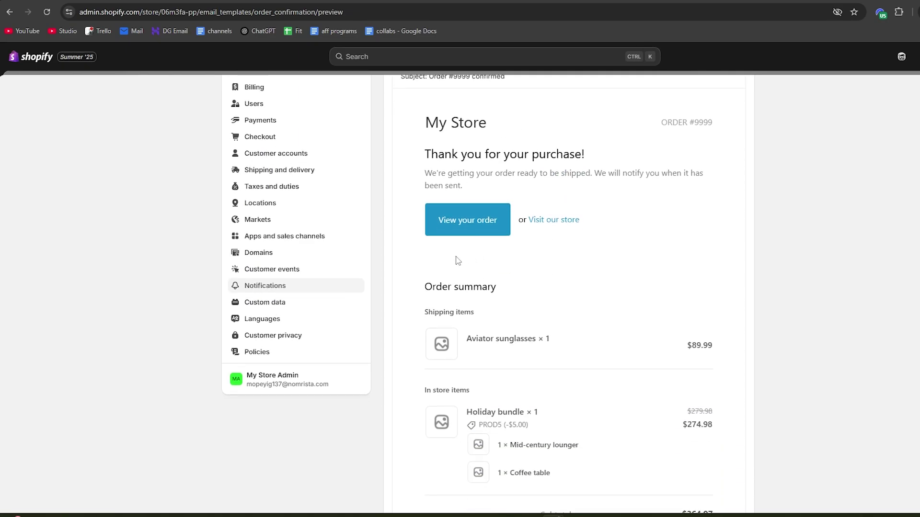
pyautogui.scroll(2, 504, 239)
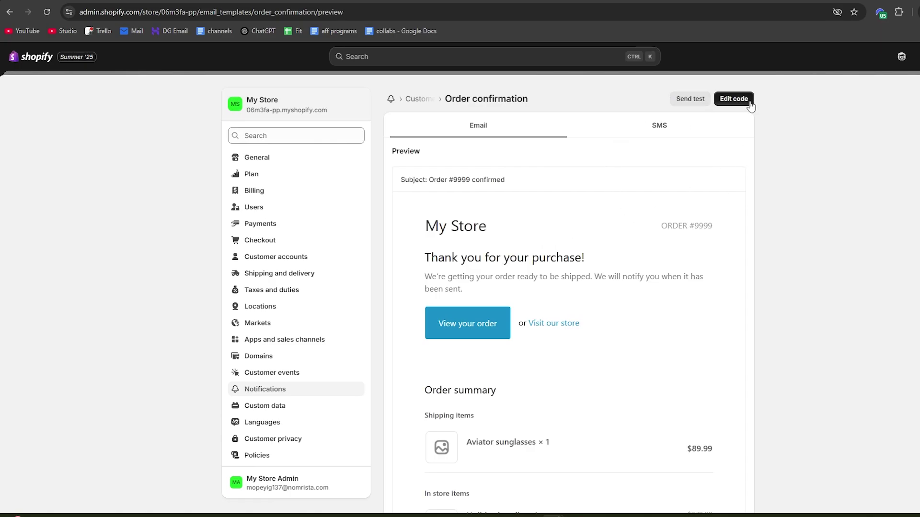
# Open the template's code editor and delete all existing HTML in the Email body
pyautogui.click(733, 102)
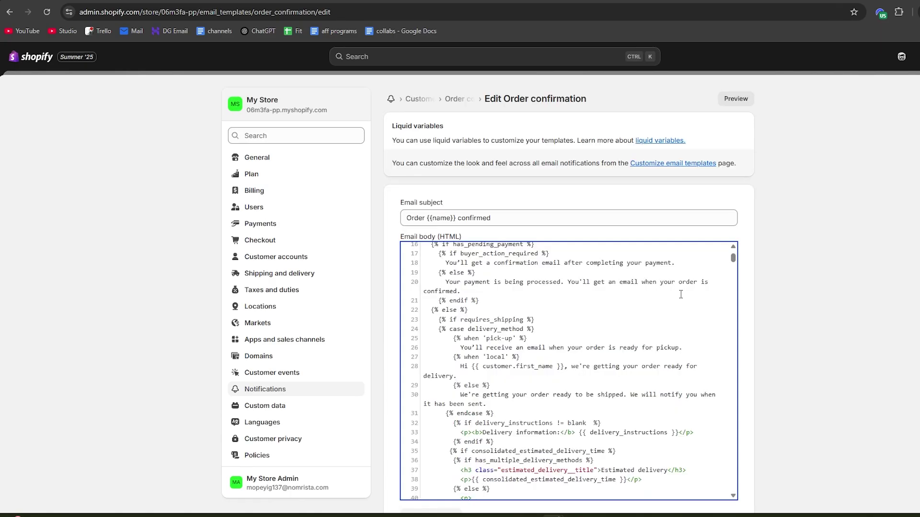
pyautogui.moveTo(734, 259)
pyautogui.mouseDown()
pyautogui.moveTo(737, 363)
pyautogui.moveTo(735, 256)
pyautogui.mouseUp()
pyautogui.click(593, 311)
pyautogui.hotkey('ctrl', 'a')
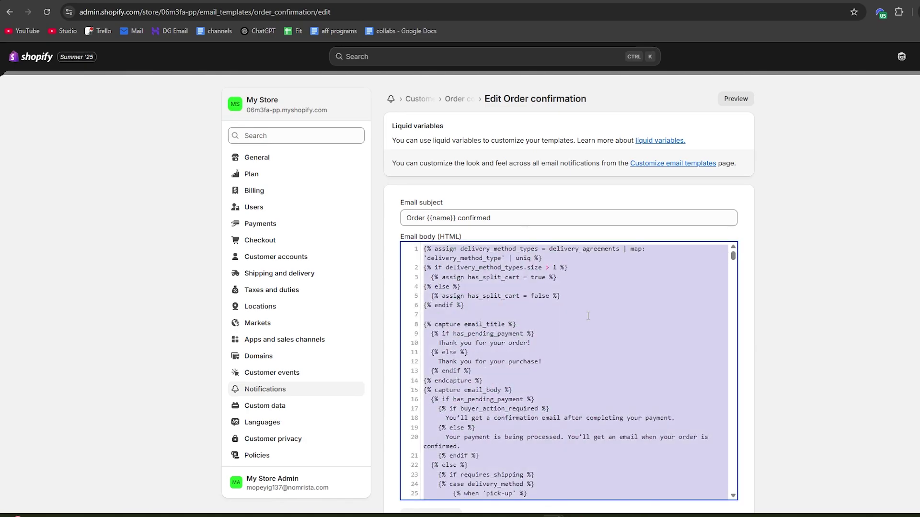
pyautogui.press('Delete')
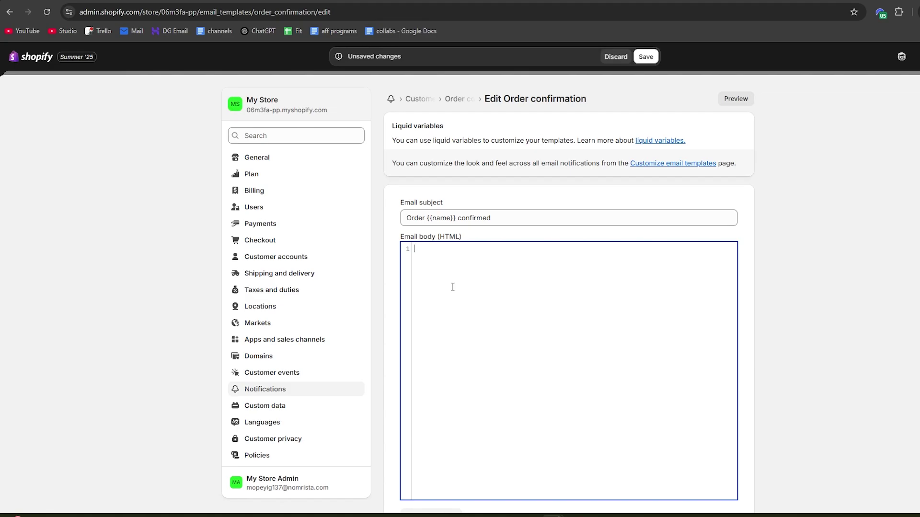
# In the code tracking Google Doc, select the replacement template code through </html>
pyautogui.hotkey('alt', 'Tab')
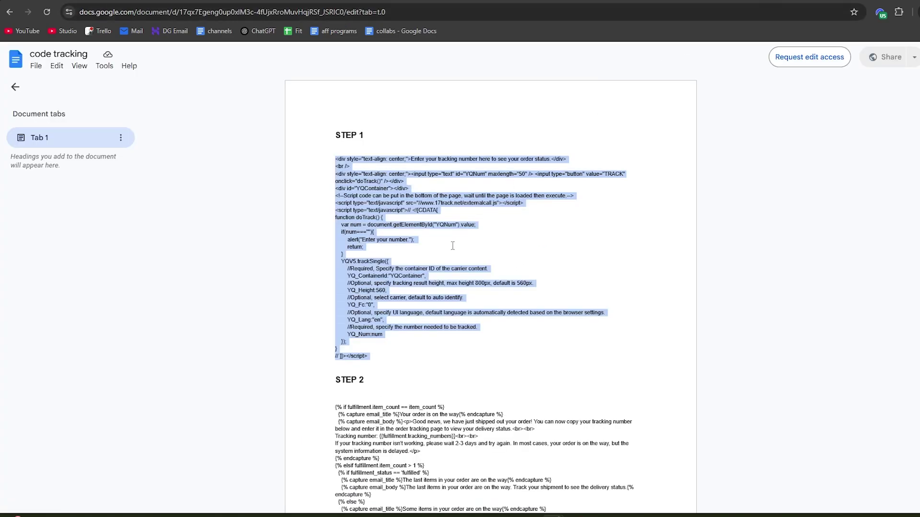
pyautogui.scroll(-10, 449, 250)
pyautogui.keyDown('shift'); pyautogui.click(478, 269); pyautogui.keyUp('shift')
pyautogui.scroll(-5, 478, 268)
pyautogui.keyDown('shift'); pyautogui.click(482, 273); pyautogui.keyUp('shift')
pyautogui.scroll(-15, 482, 274)
pyautogui.keyDown('shift'); pyautogui.click(499, 296); pyautogui.keyUp('shift')
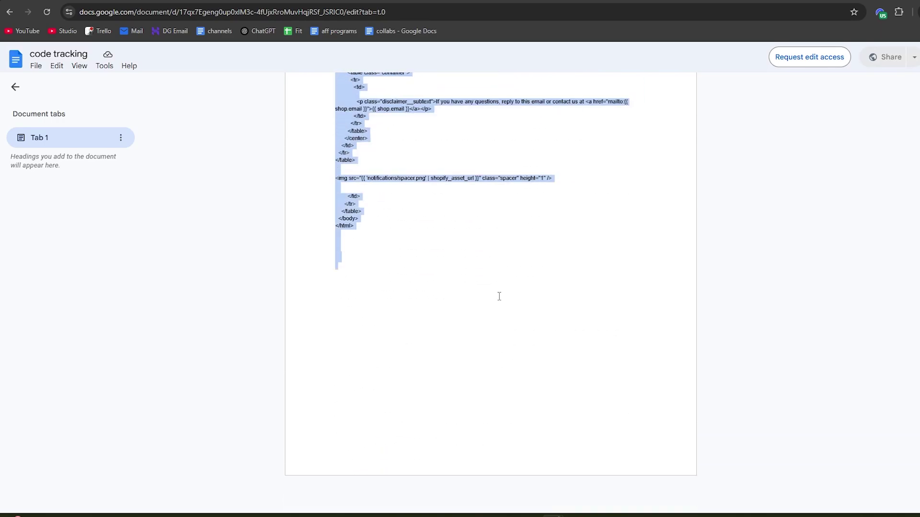
pyautogui.keyDown('shift'); pyautogui.click(510, 228); pyautogui.keyUp('shift')
# Paste the copied 242-line template into the empty Email body
pyautogui.hotkey('ctrl', 'Tab')
pyautogui.hotkey('ctrl', 'v')
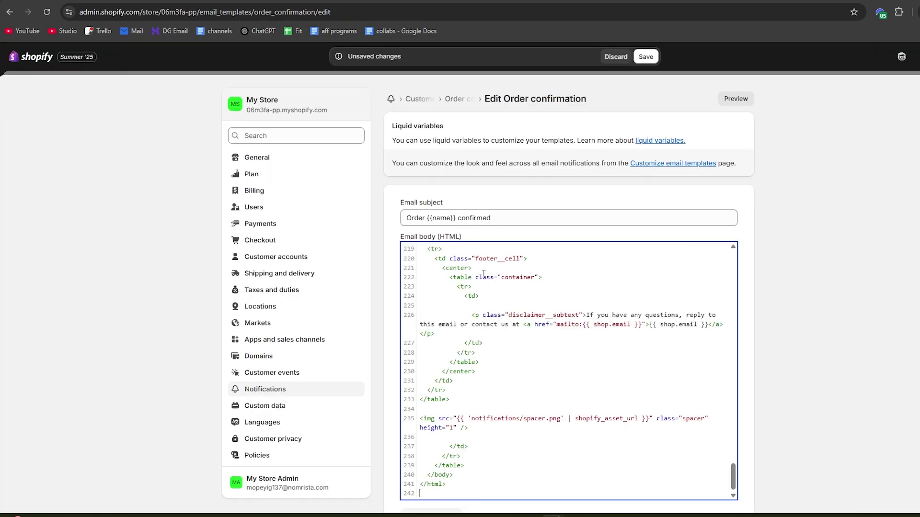
pyautogui.scroll(-1, 626, 384)
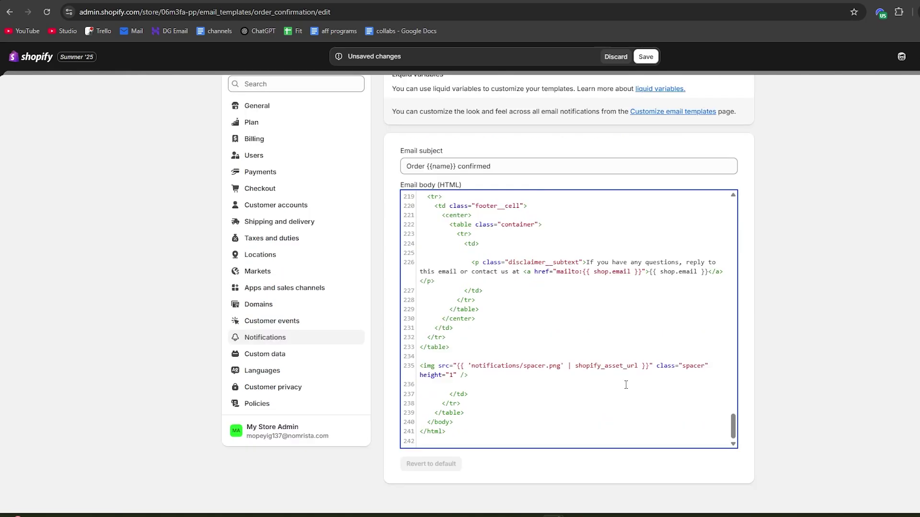
pyautogui.scroll(2, 595, 283)
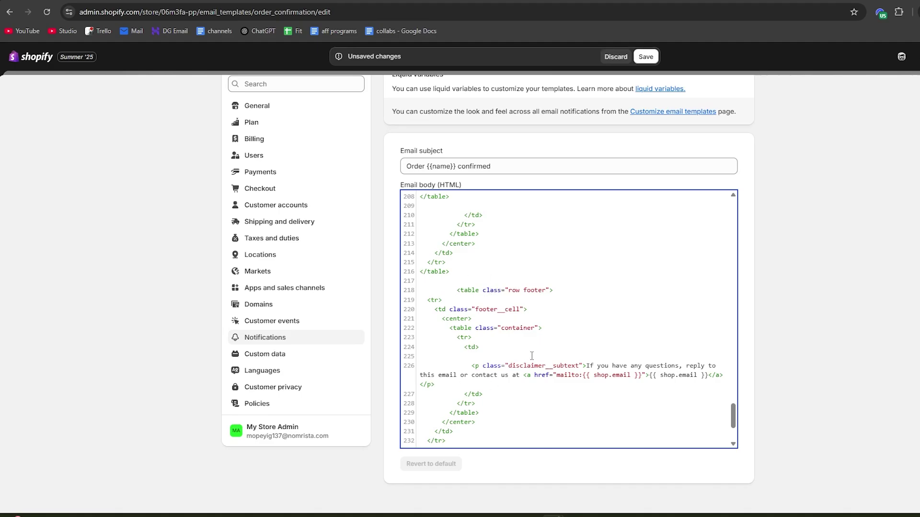
# Search the code for 'YOUR TRACKING URL' and select the placeholder on line 102
pyautogui.hotkey('ctrl', 'f')
pyautogui.click(451, 429)
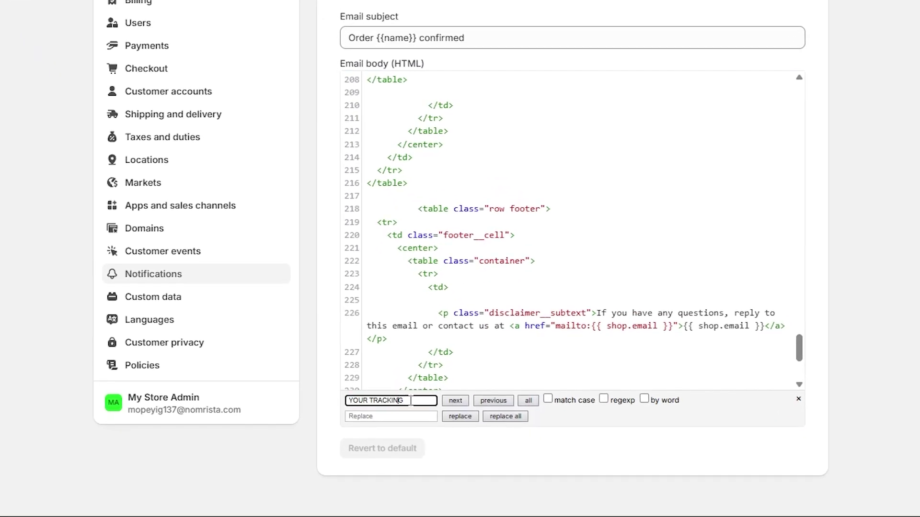
pyautogui.moveTo(410, 402); pyautogui.dragTo(342, 402)
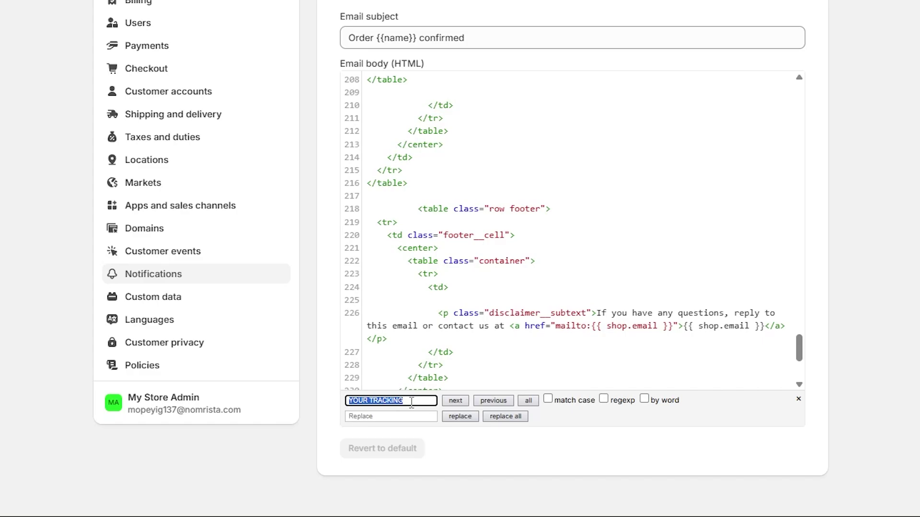
pyautogui.click(417, 417)
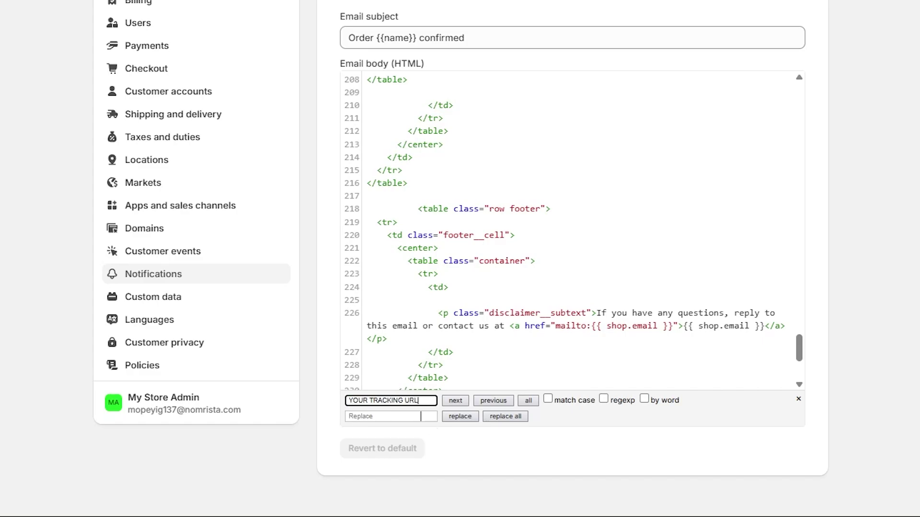
pyautogui.click(455, 400)
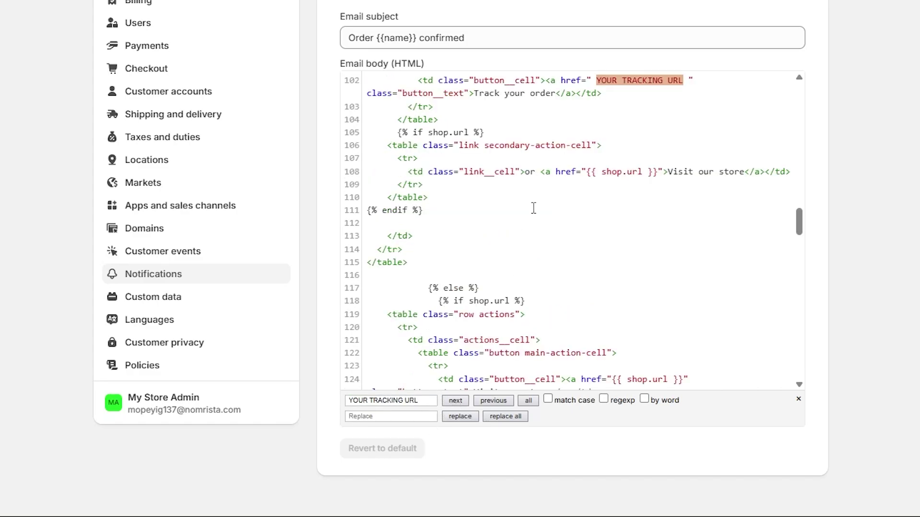
pyautogui.scroll(3, 379, 180)
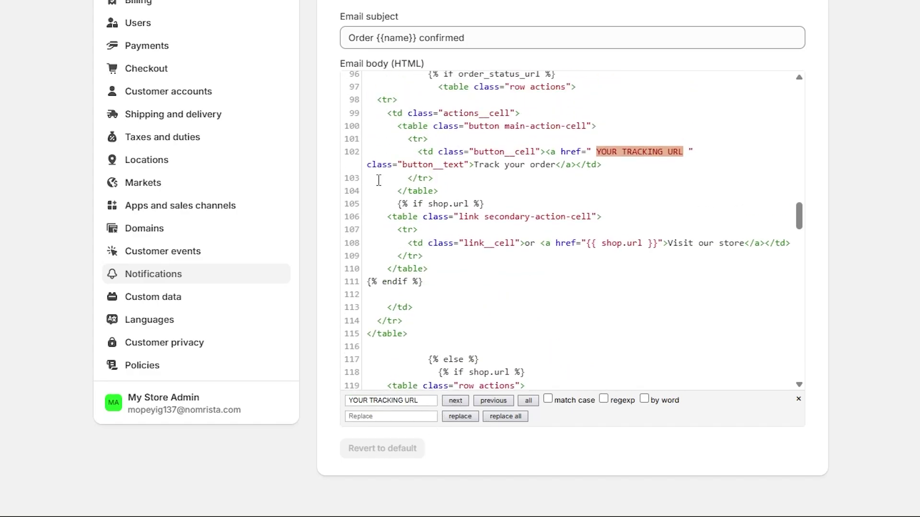
pyautogui.click(600, 152)
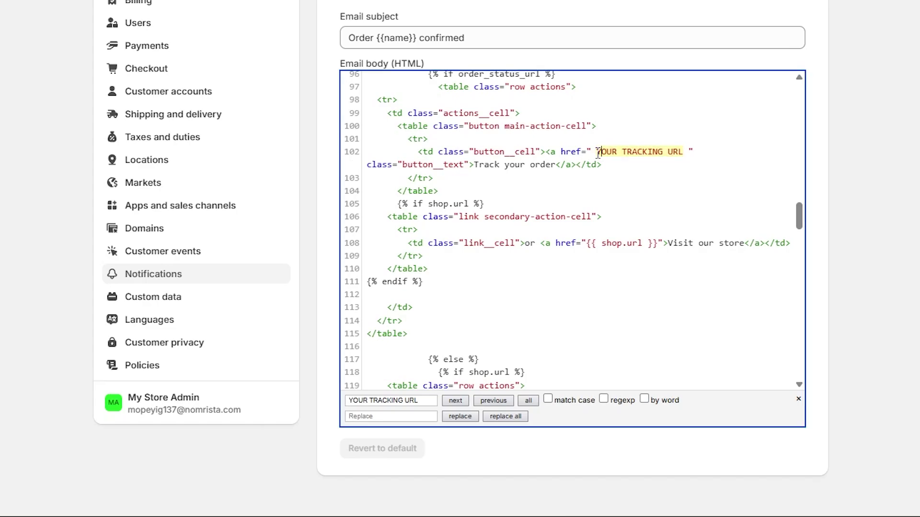
pyautogui.moveTo(682, 153); pyautogui.dragTo(598, 150)
# Select the Track Your Order page's URL in the storefront address bar
pyautogui.click(601, 152)
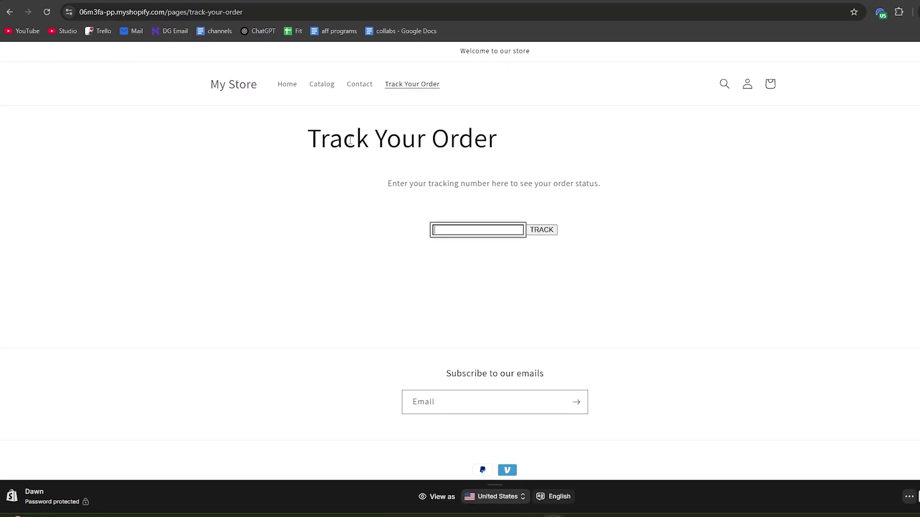
pyautogui.moveTo(323, 139); pyautogui.dragTo(606, 199)
pyautogui.click(666, 249)
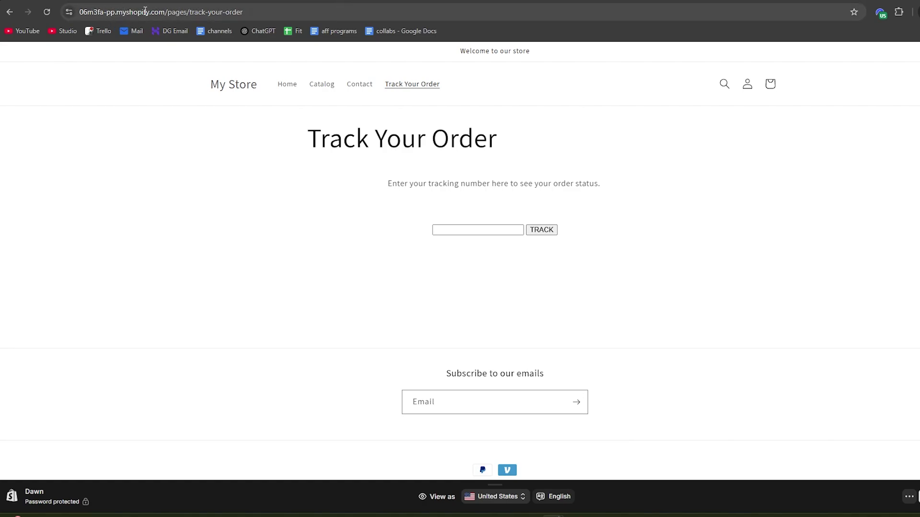
pyautogui.click(215, 10)
pyautogui.hotkey('ctrl', 'c')
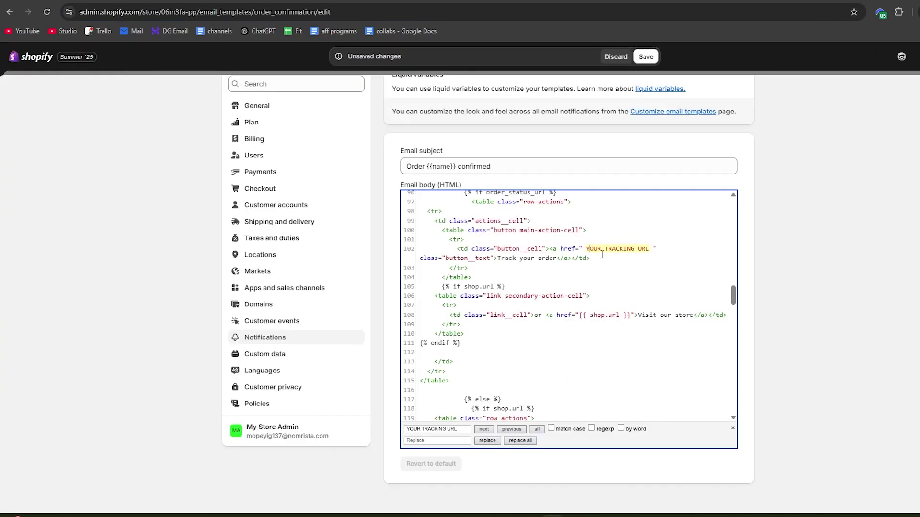
# Replace the YOUR TRACKING URL placeholder on line 102 with the track-your-order page URL, removing stray spaces
pyautogui.moveTo(586, 249); pyautogui.dragTo(651, 249)
pyautogui.hotkey('ctrl', 'v')
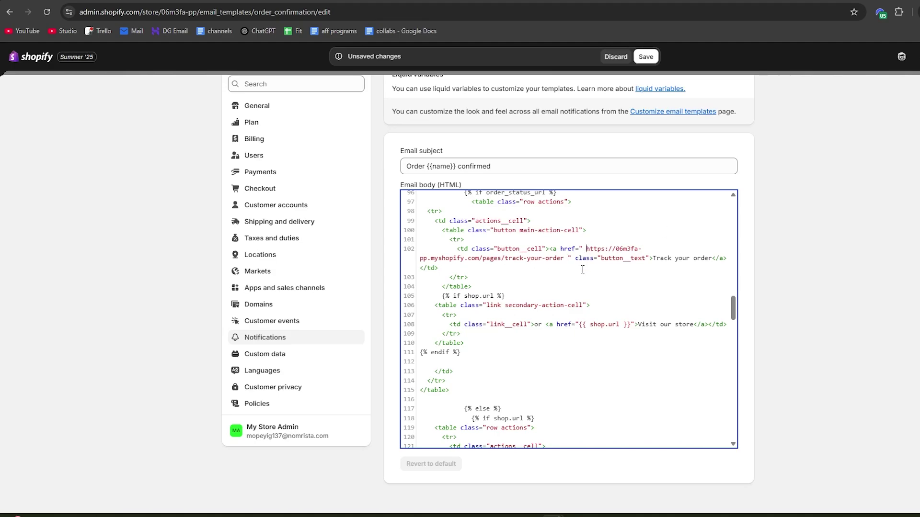
pyautogui.press('BackSpace')
pyautogui.click(568, 259)
pyautogui.press('BackSpace')
pyautogui.scroll(-3, 623, 312)
pyautogui.scroll(5, 698, 359)
pyautogui.scroll(1, 791, 361)
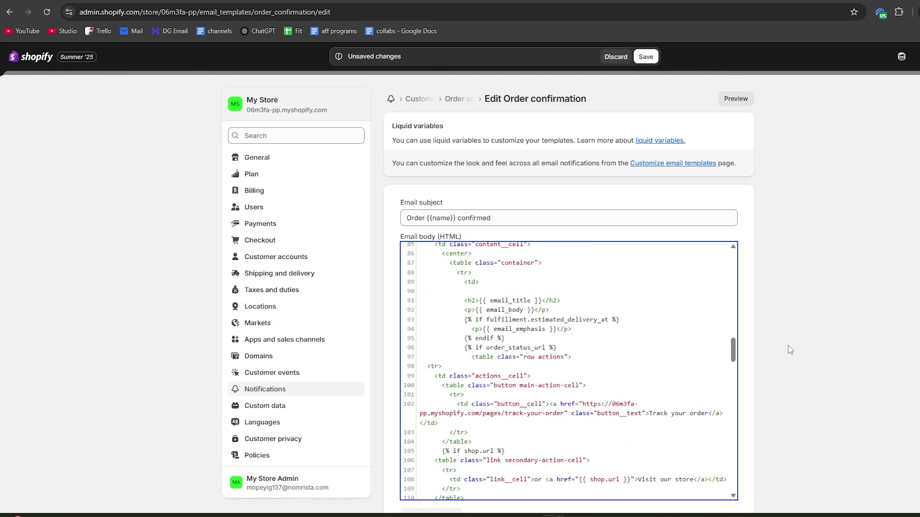
# Save the Order confirmation template and view its rendered email preview
pyautogui.click(644, 60)
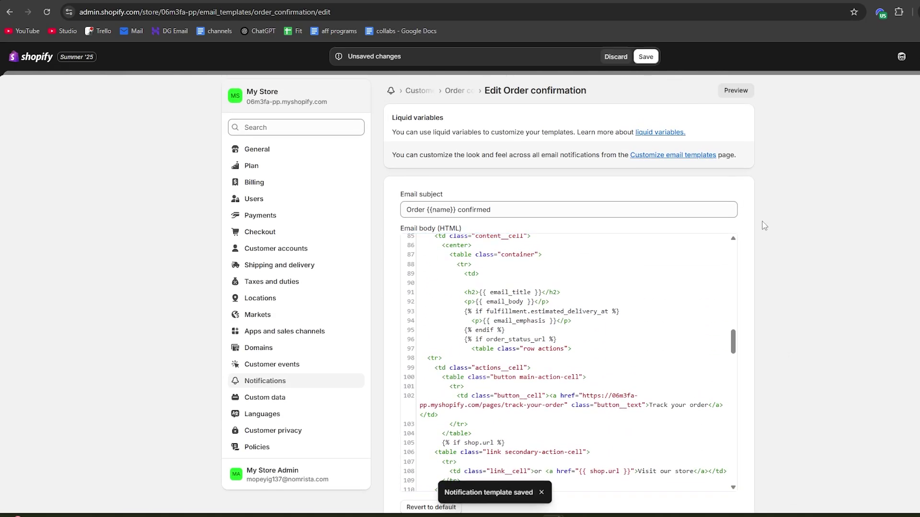
pyautogui.click(736, 98)
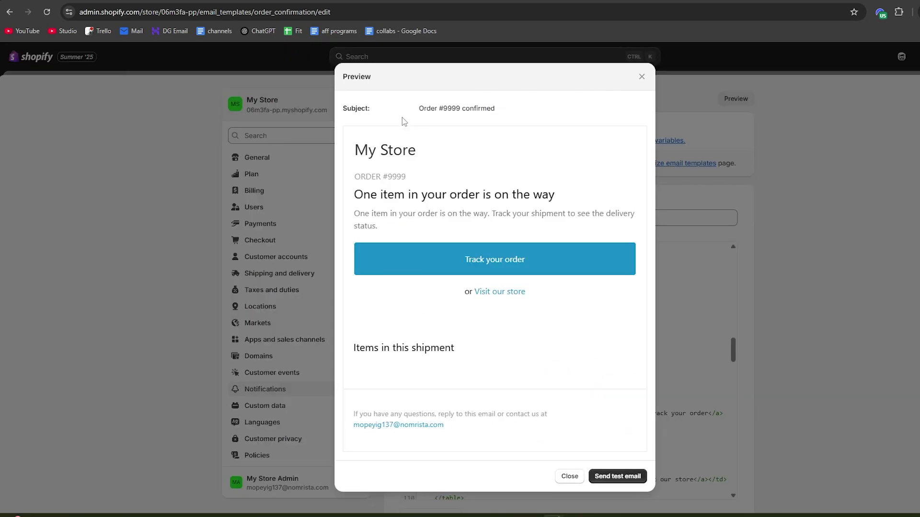